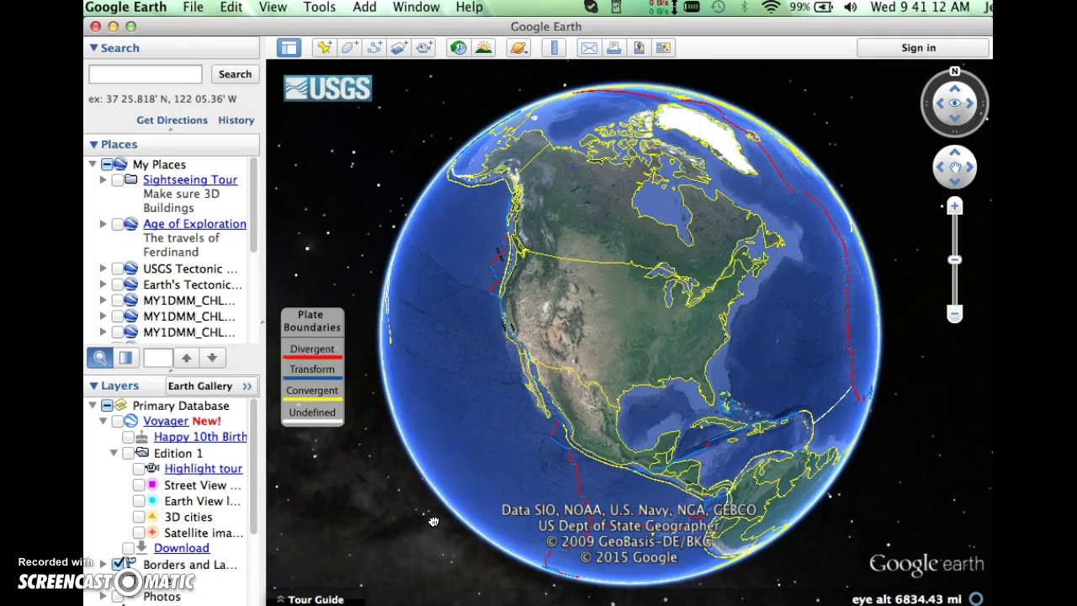
# Step: Open the Google Earth application menu listing About, Preferences, Services, Hide and Quit
pyautogui.click(131, 7)
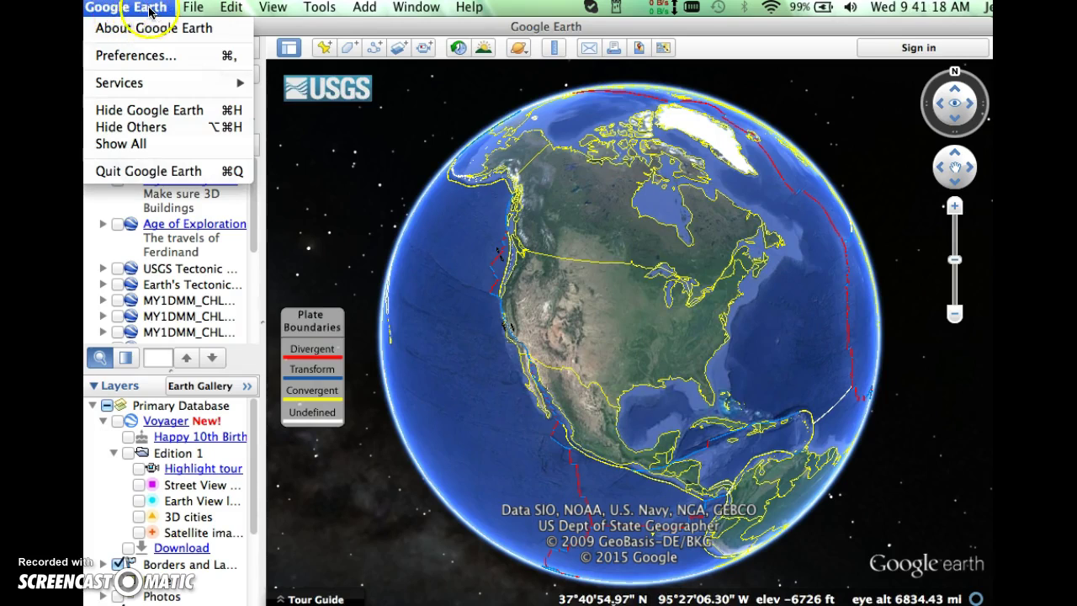
pyautogui.moveTo(320, 7)
pyautogui.moveTo(127, 7)
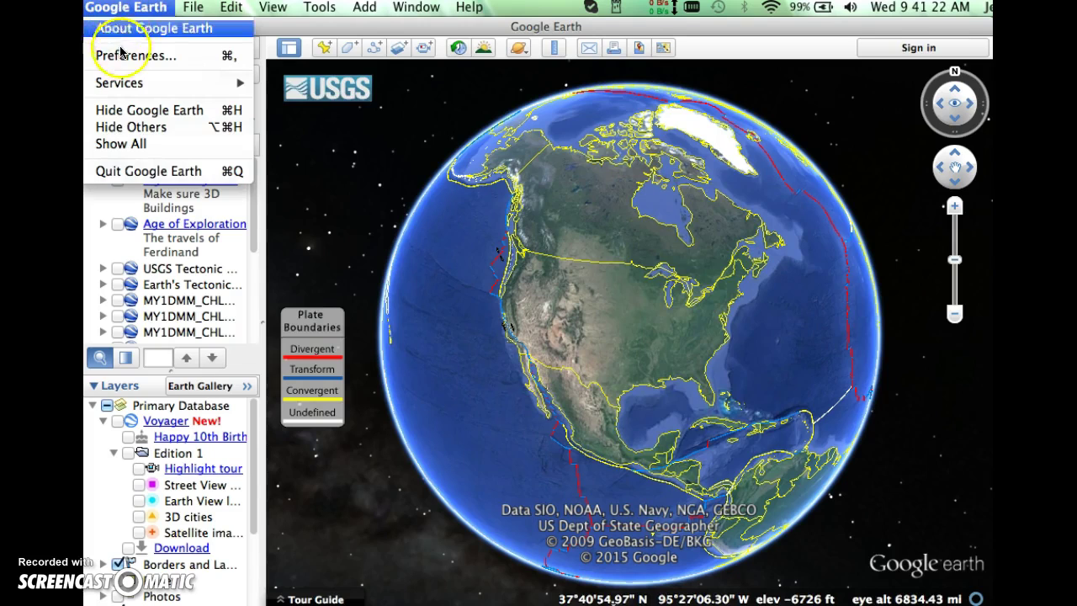
pyautogui.moveTo(122, 88)
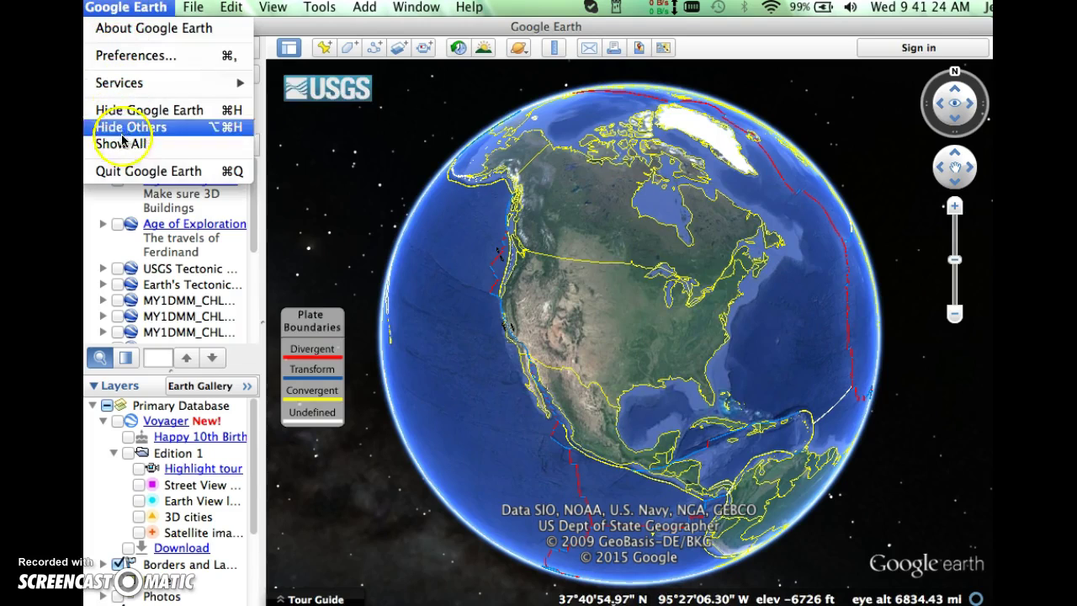
pyautogui.moveTo(196, 8)
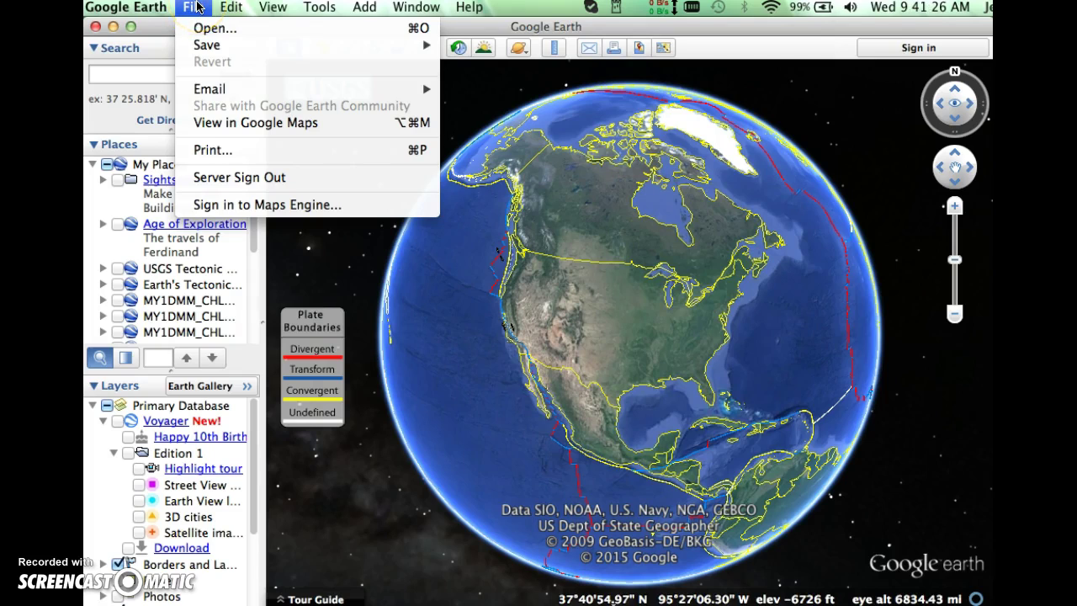
pyautogui.moveTo(237, 10)
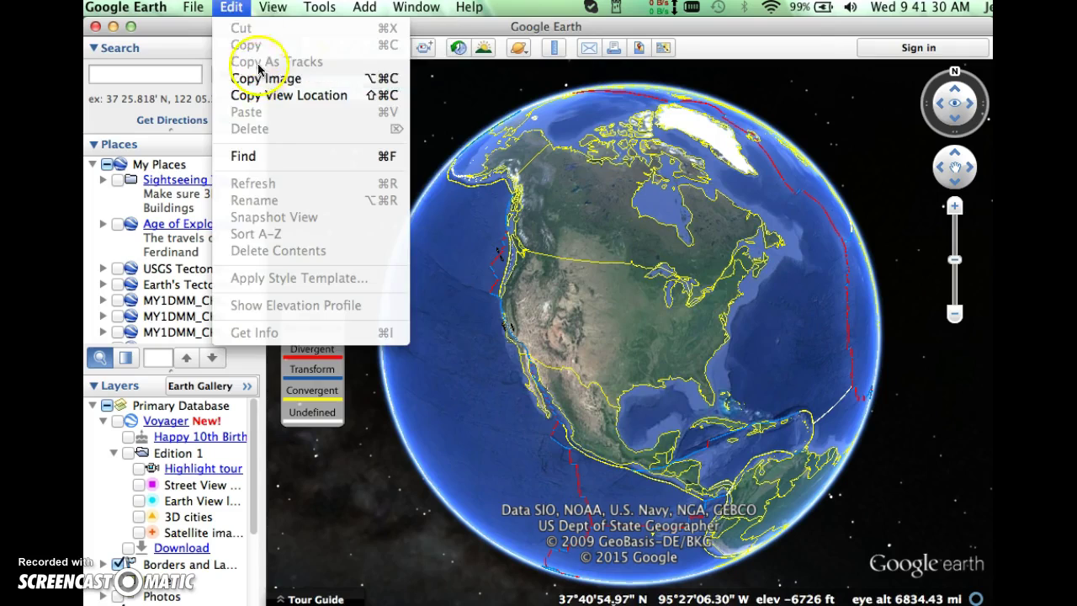
pyautogui.moveTo(273, 8)
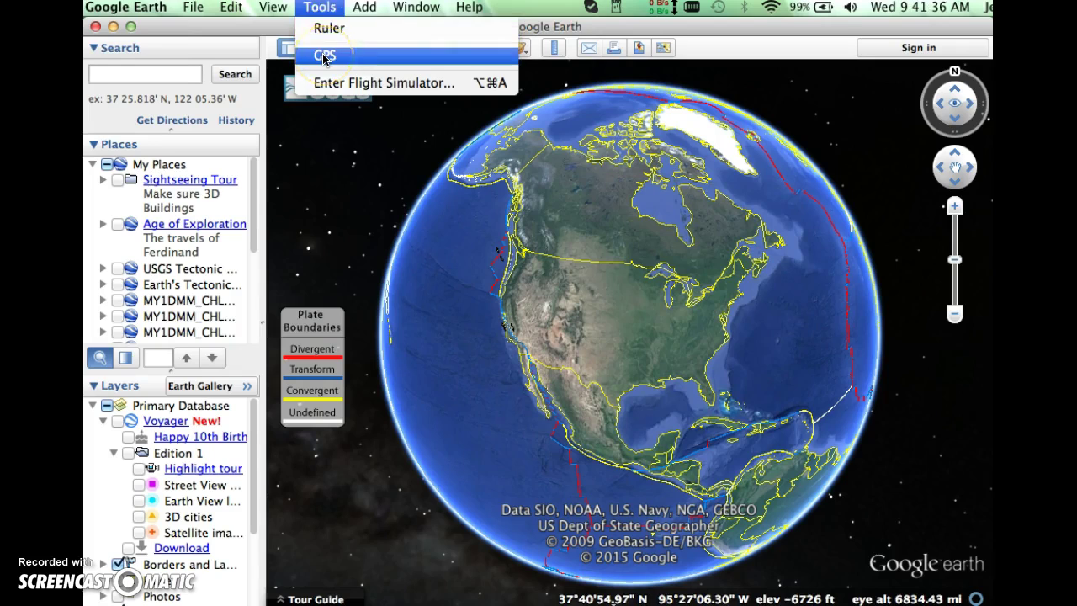
pyautogui.moveTo(357, 8)
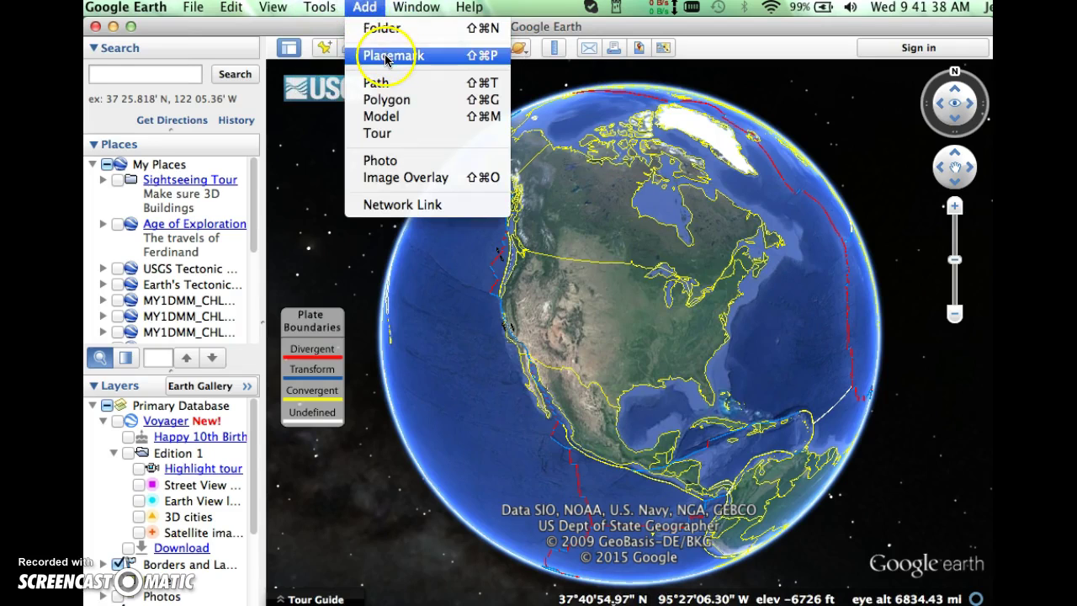
pyautogui.moveTo(416, 8)
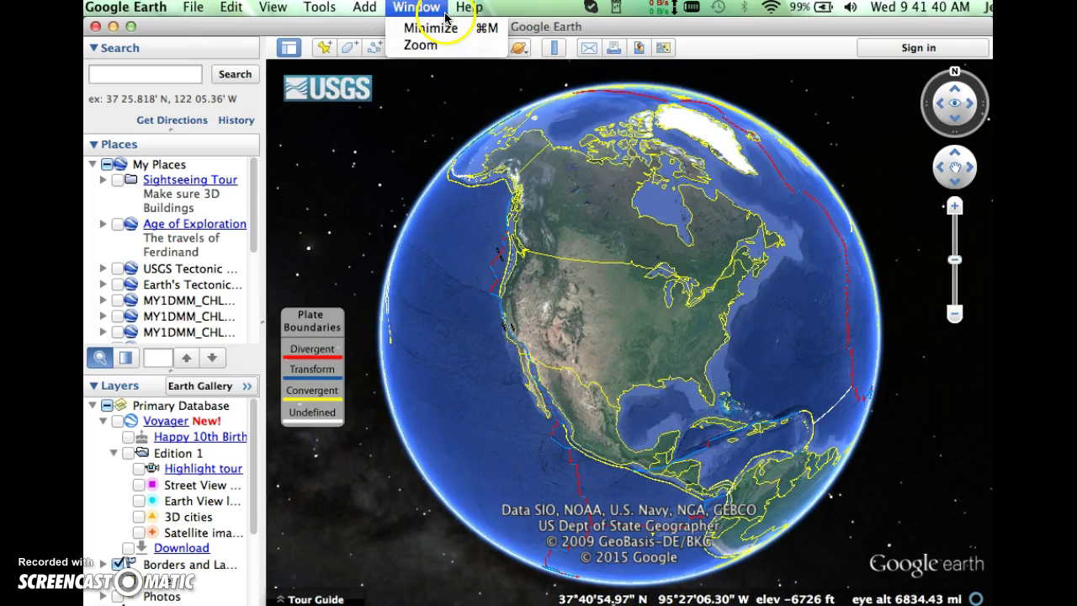
pyautogui.moveTo(469, 8)
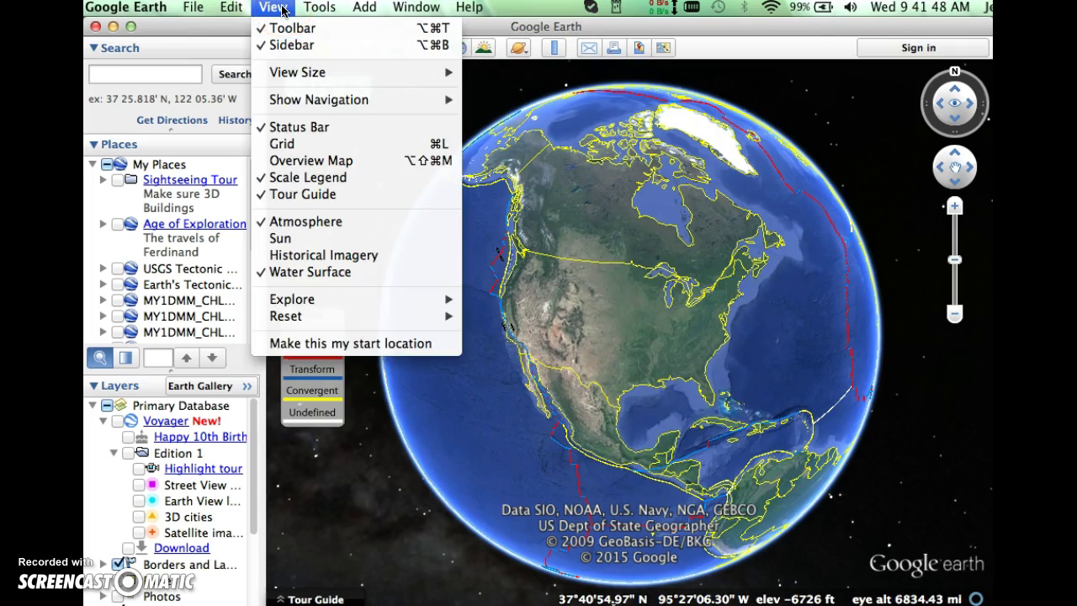
pyautogui.moveTo(309, 298)
pyautogui.moveTo(308, 298); pyautogui.dragTo(309, 368)
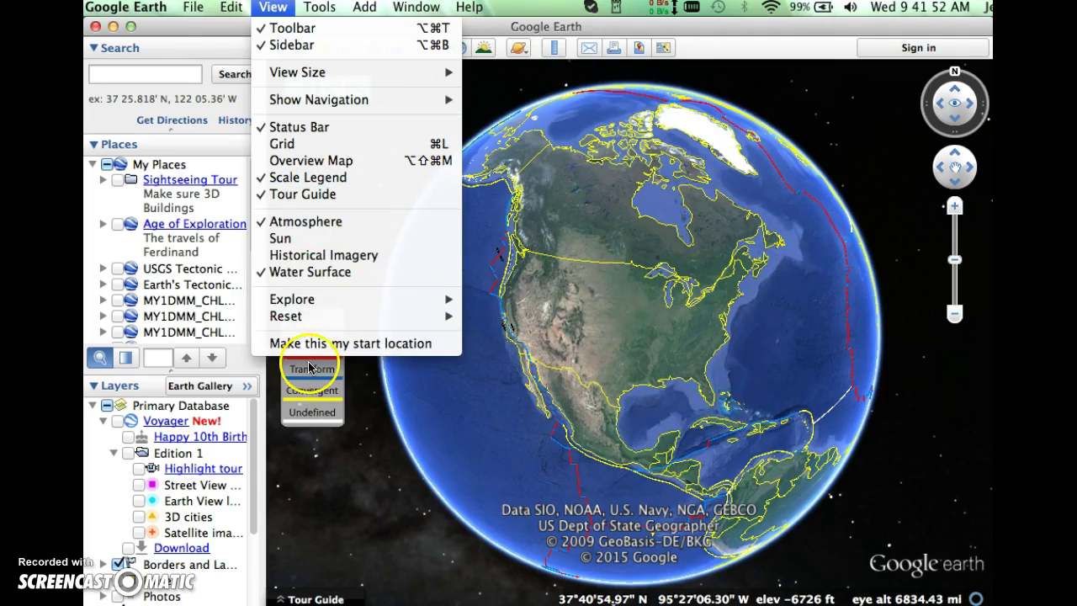
pyautogui.moveTo(448, 439); pyautogui.dragTo(446, 402)
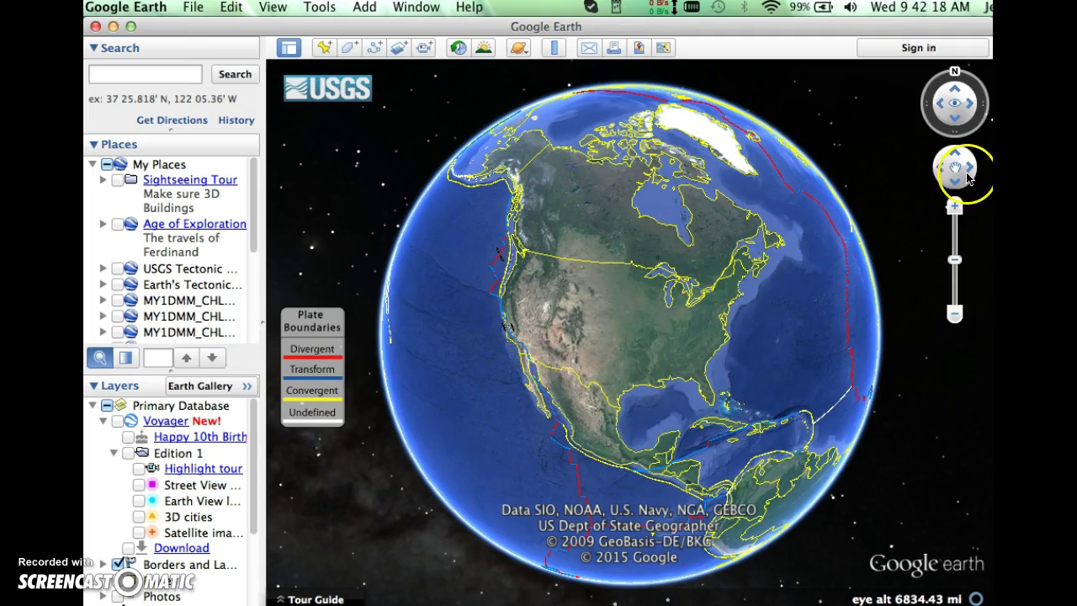
# Step: Zoom from the whole globe down to street level over Chanute, Kansas
pyautogui.click(956, 204)
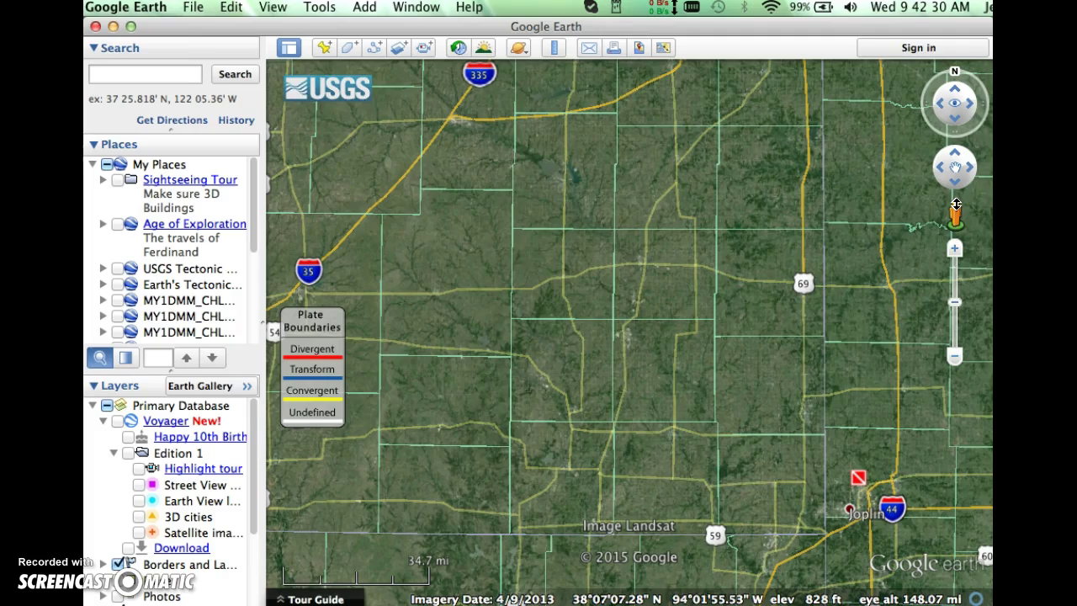
pyautogui.click(958, 248)
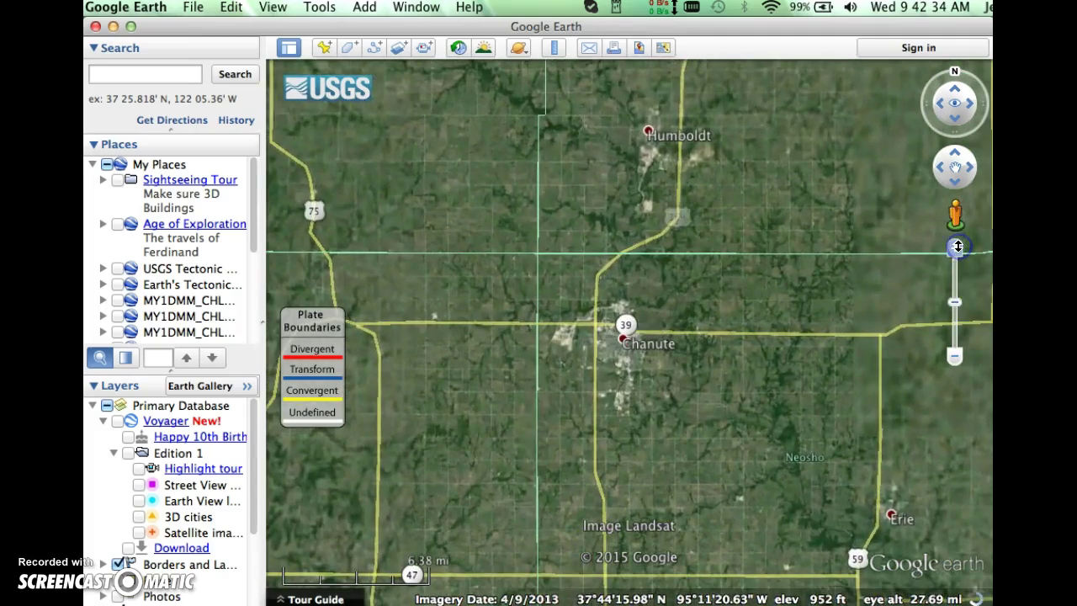
pyautogui.click(958, 248)
pyautogui.moveTo(958, 248); pyautogui.dragTo(958, 246)
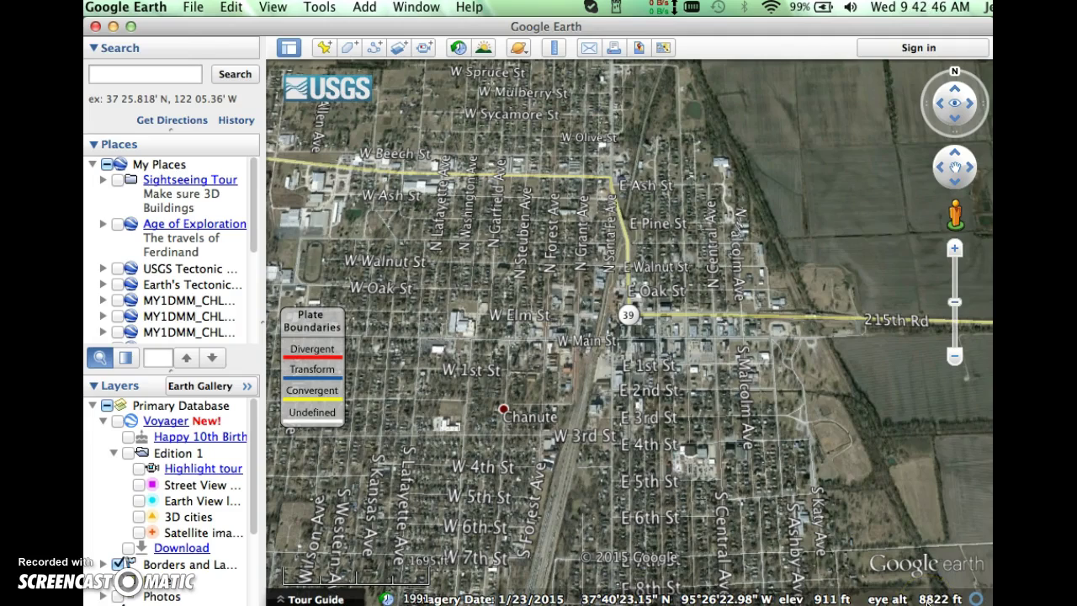
# Step: Pan east to centre the winding river, then zoom out to the wider Chanute area
pyautogui.moveTo(921, 392); pyautogui.dragTo(545, 431)
pyautogui.moveTo(894, 385); pyautogui.dragTo(569, 440)
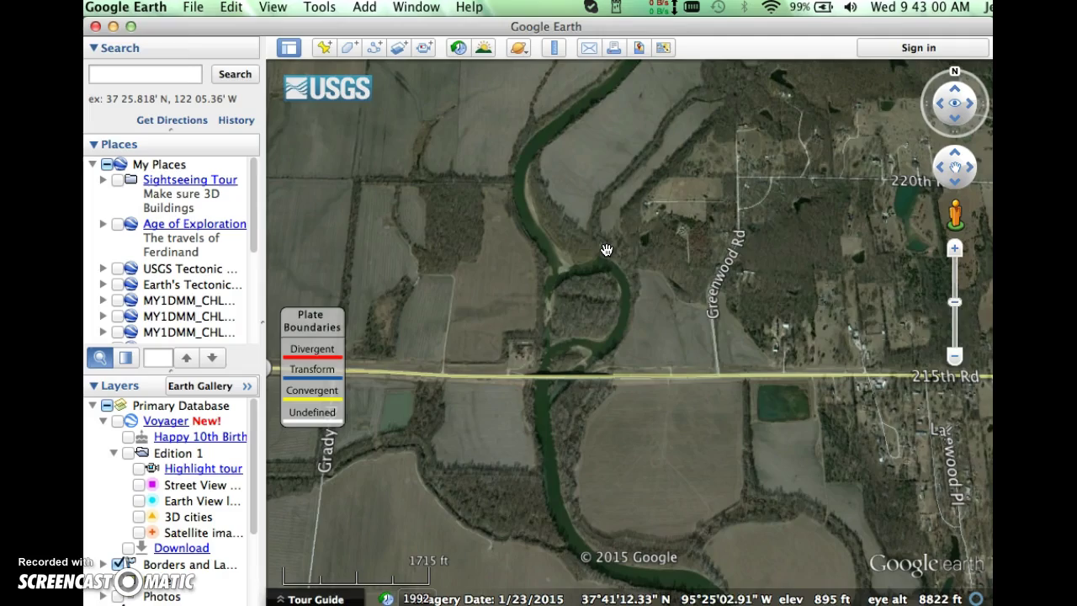
pyautogui.click(956, 364)
pyautogui.moveTo(957, 363); pyautogui.dragTo(956, 360)
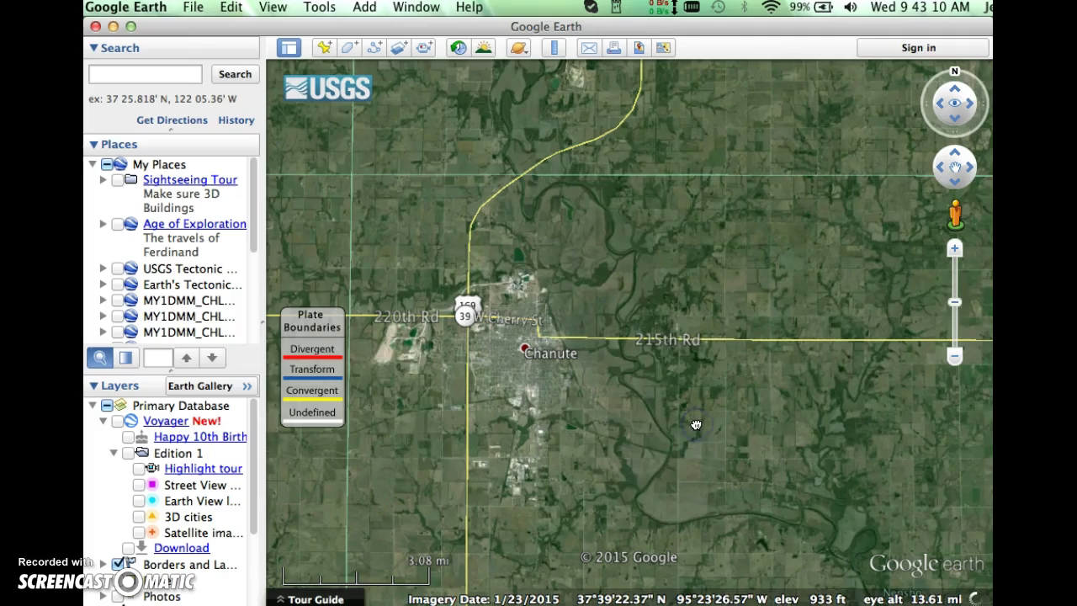
# Step: Zoom in on the river bend until its banks are clear at about 1555 ft eye altitude
pyautogui.click(661, 373)
pyautogui.moveTo(956, 251); pyautogui.dragTo(958, 248)
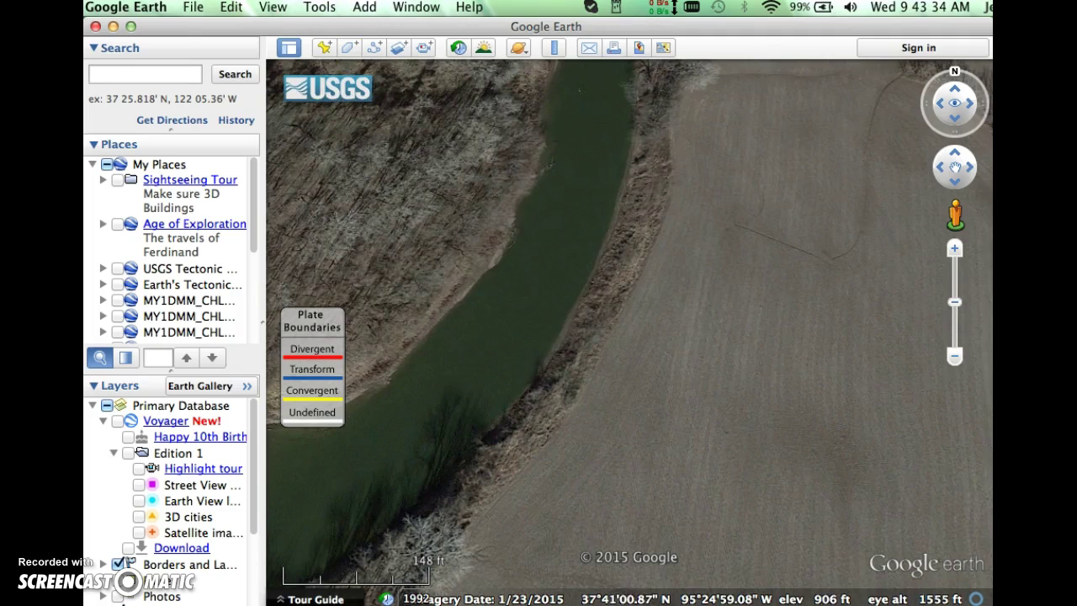
pyautogui.click(274, 9)
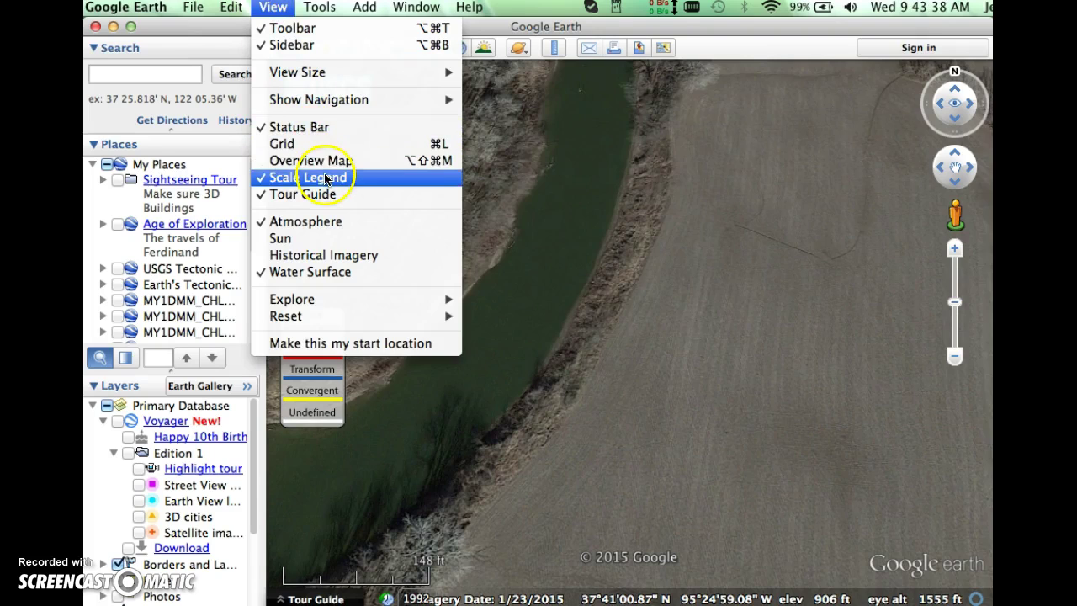
# Step: Start the Ruler measuring tool from the tools menu
pyautogui.moveTo(344, 102)
pyautogui.moveTo(347, 75)
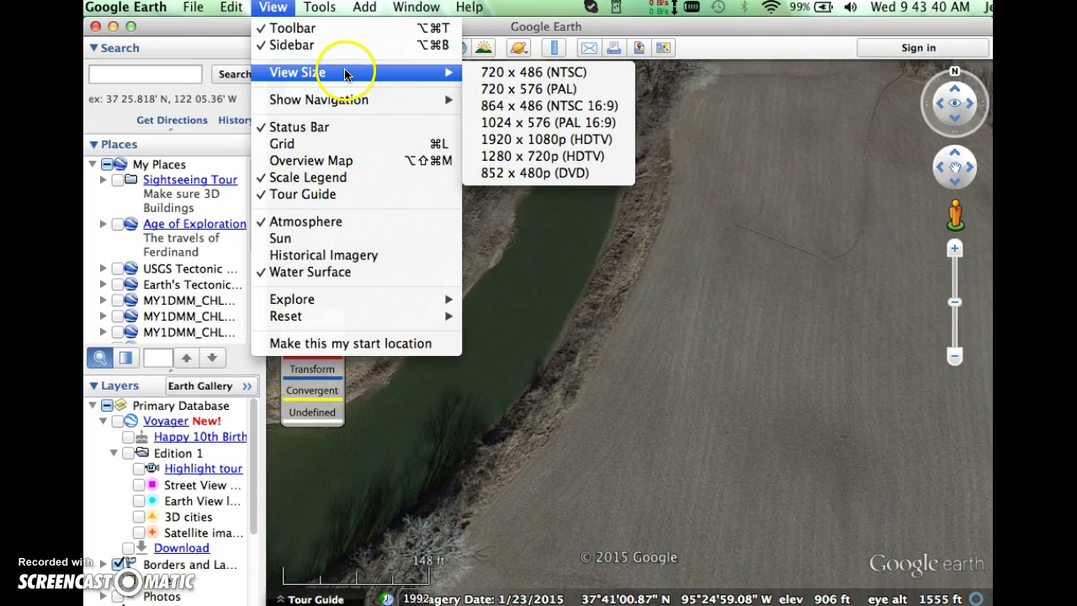
pyautogui.click(317, 9)
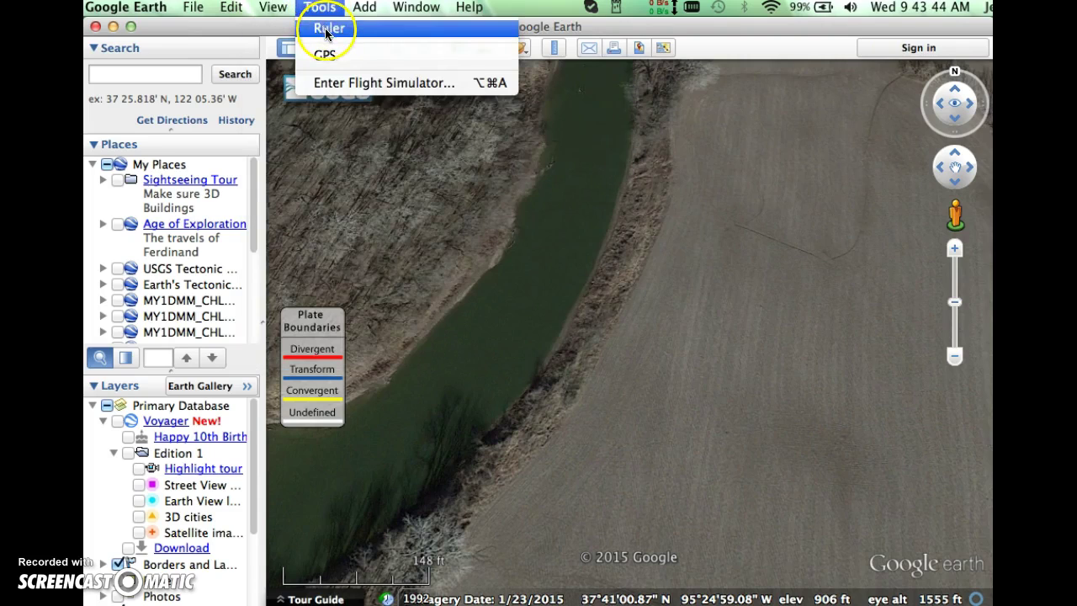
pyautogui.click(328, 27)
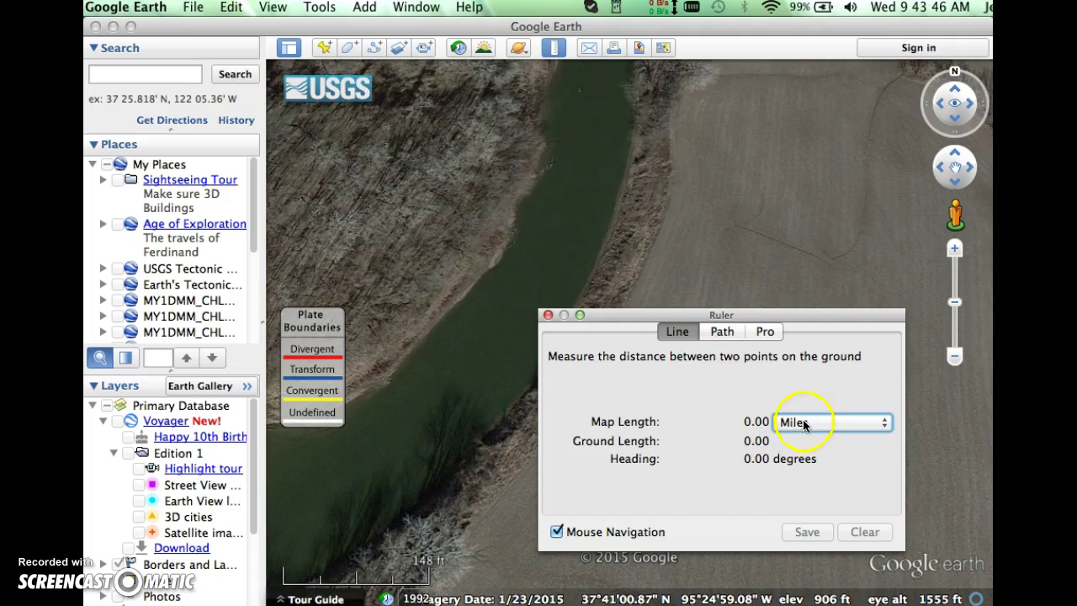
# Step: Set the Ruler to Line measurement in Miles, then close the Ruler window
pyautogui.click(807, 420)
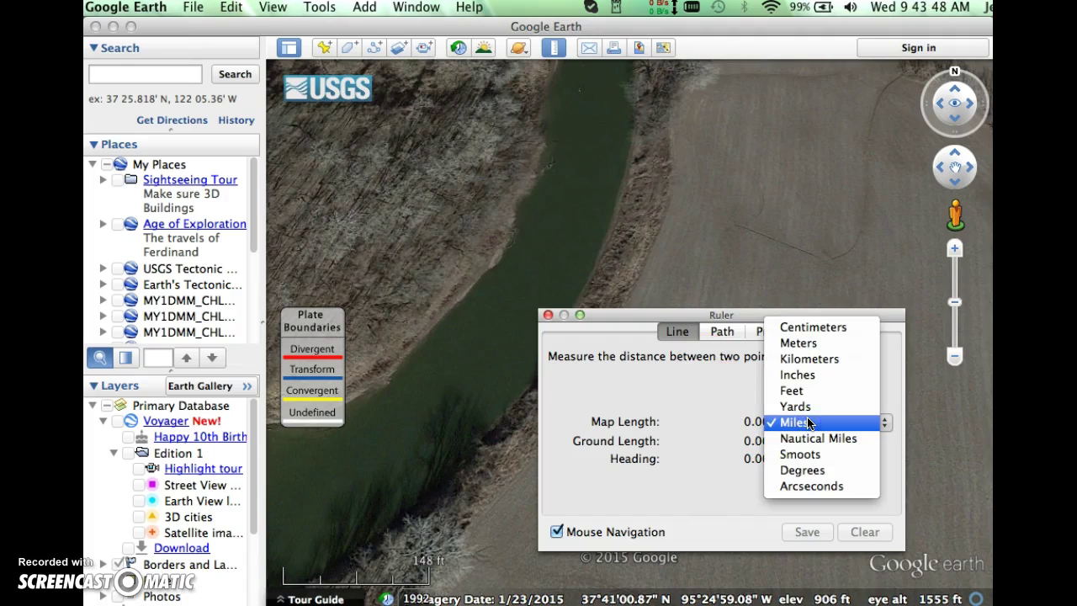
pyautogui.click(808, 363)
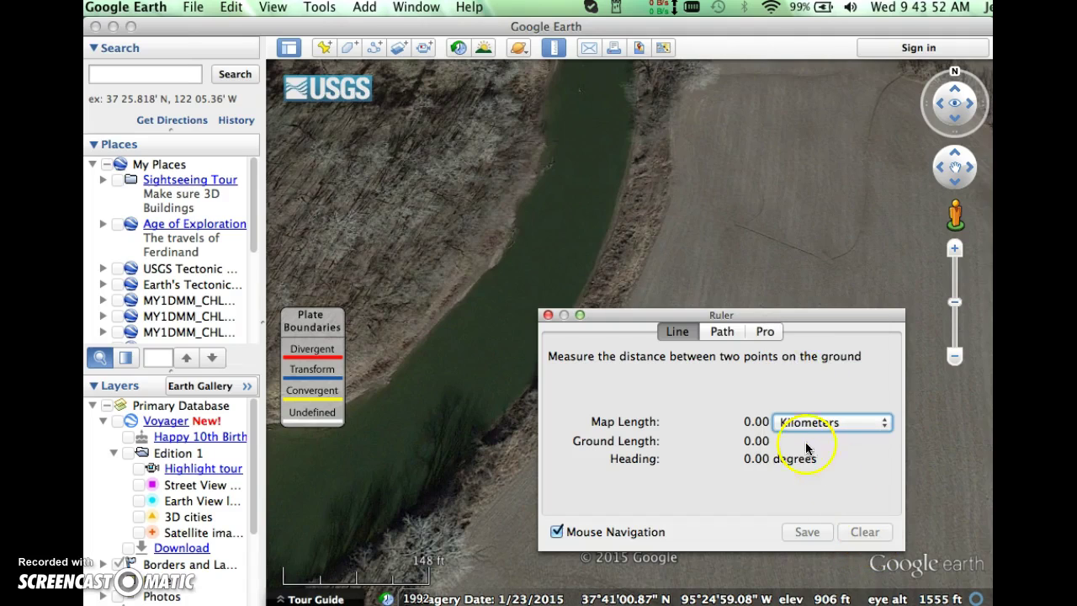
pyautogui.click(720, 332)
pyautogui.click(687, 332)
pyautogui.click(806, 420)
pyautogui.click(794, 485)
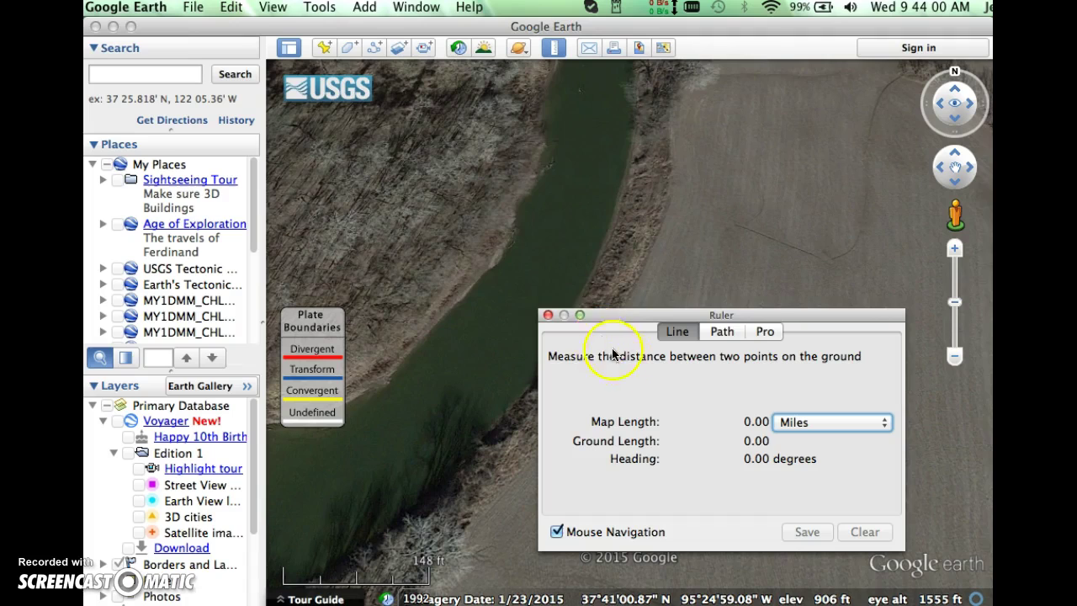
pyautogui.click(548, 315)
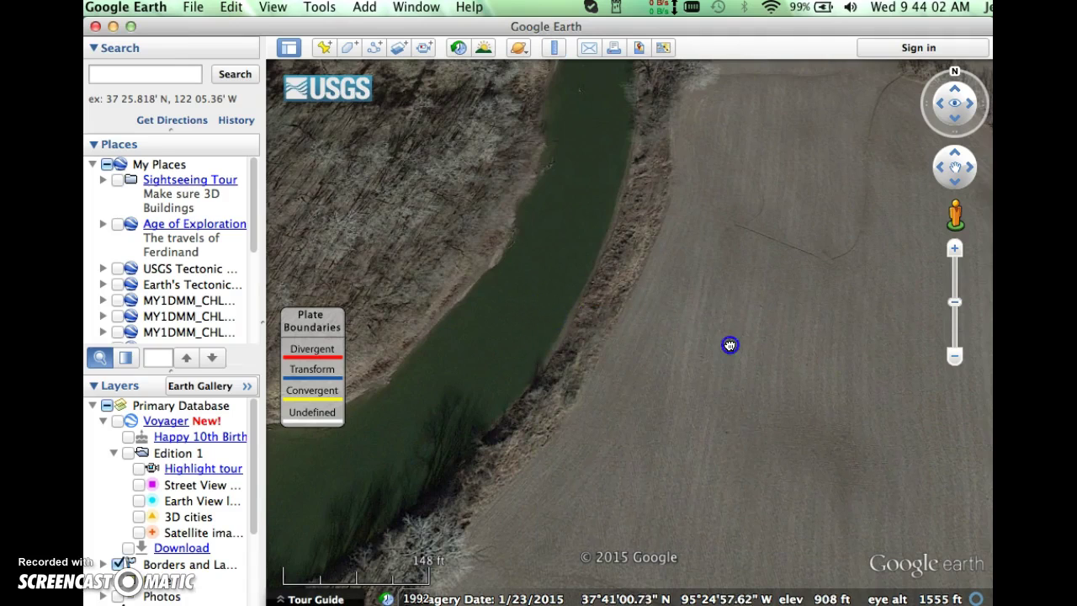
# Step: Measure the river width from bank to bank in Feet, about 178.75 feet
pyautogui.click(555, 48)
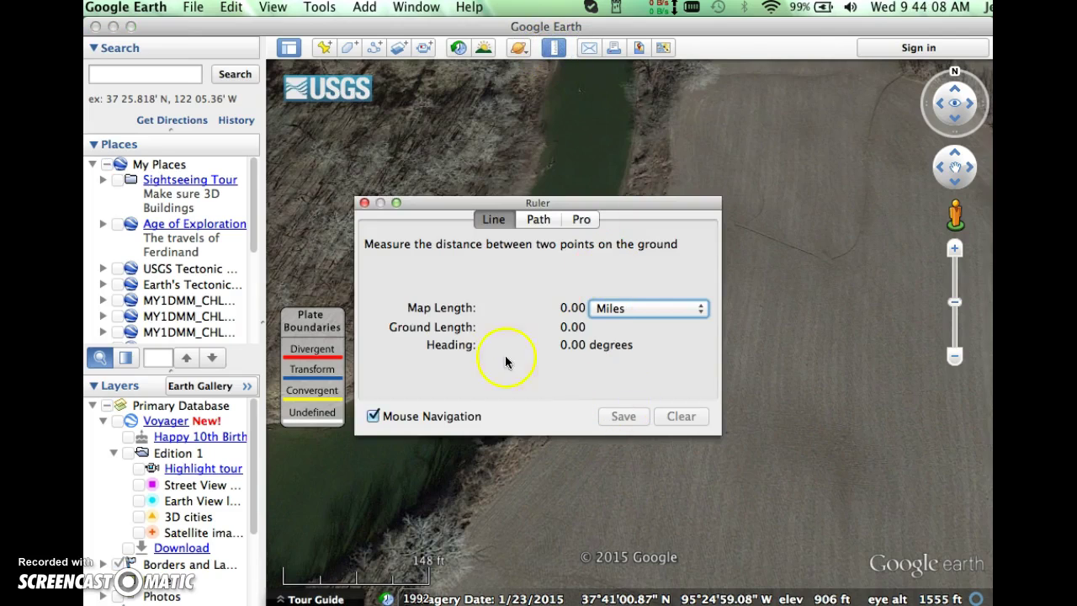
pyautogui.moveTo(548, 204); pyautogui.dragTo(522, 371)
pyautogui.moveTo(456, 269)
pyautogui.mouseDown()
pyautogui.moveTo(510, 291)
pyautogui.moveTo(543, 252)
pyautogui.moveTo(530, 186)
pyautogui.moveTo(553, 284)
pyautogui.moveTo(640, 231)
pyautogui.mouseUp()
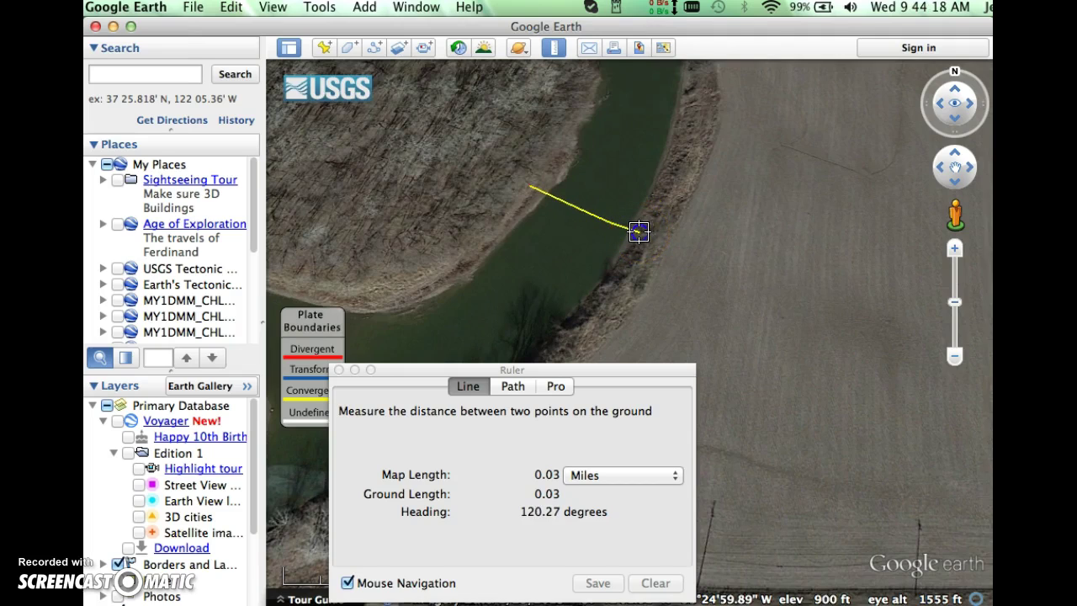
pyautogui.moveTo(638, 231); pyautogui.dragTo(640, 231)
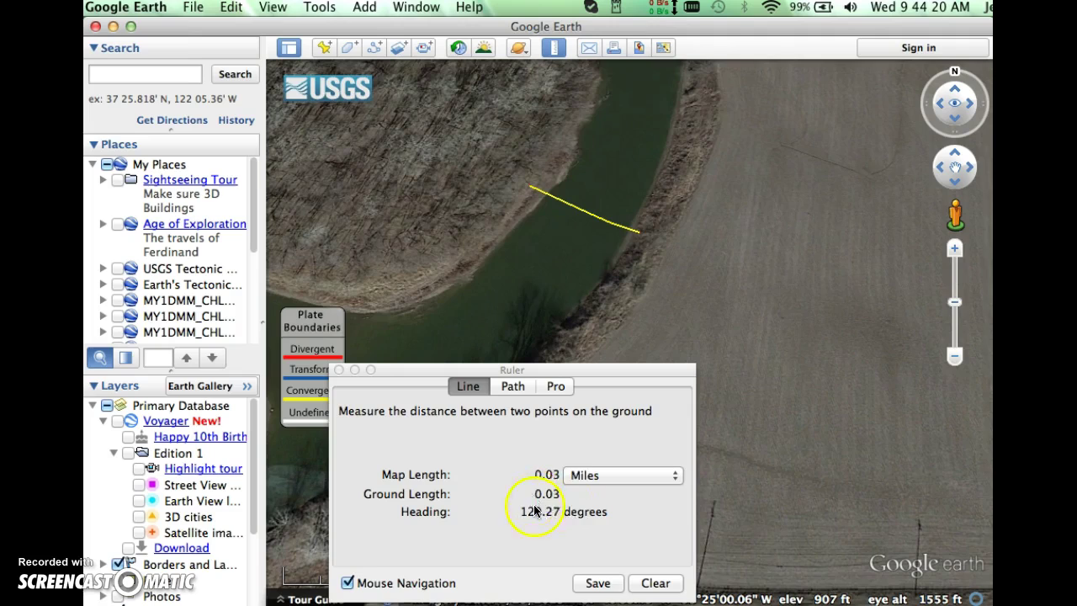
pyautogui.click(562, 478)
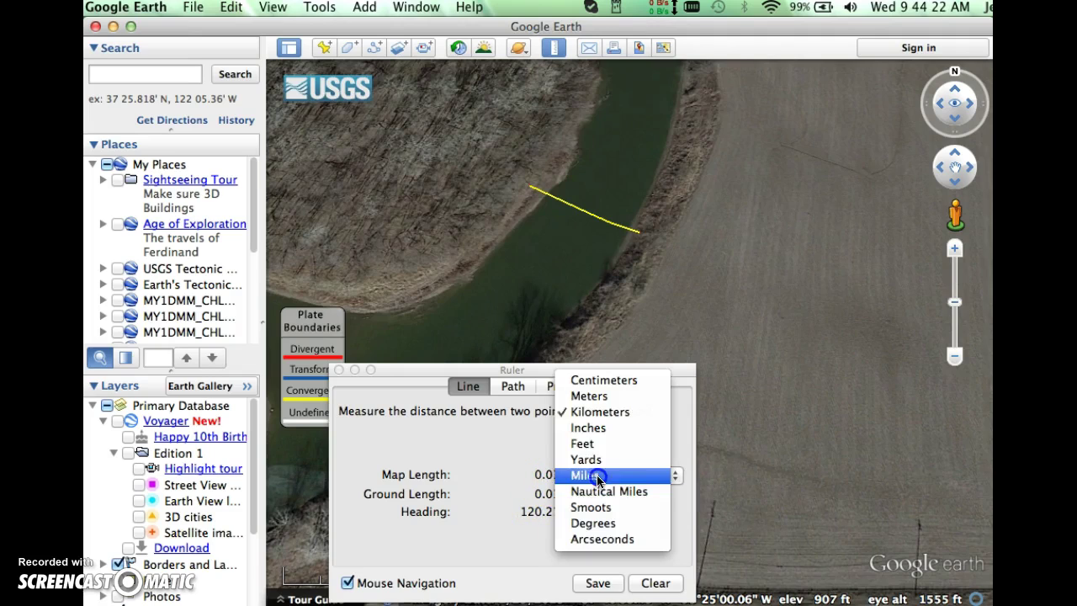
pyautogui.click(594, 443)
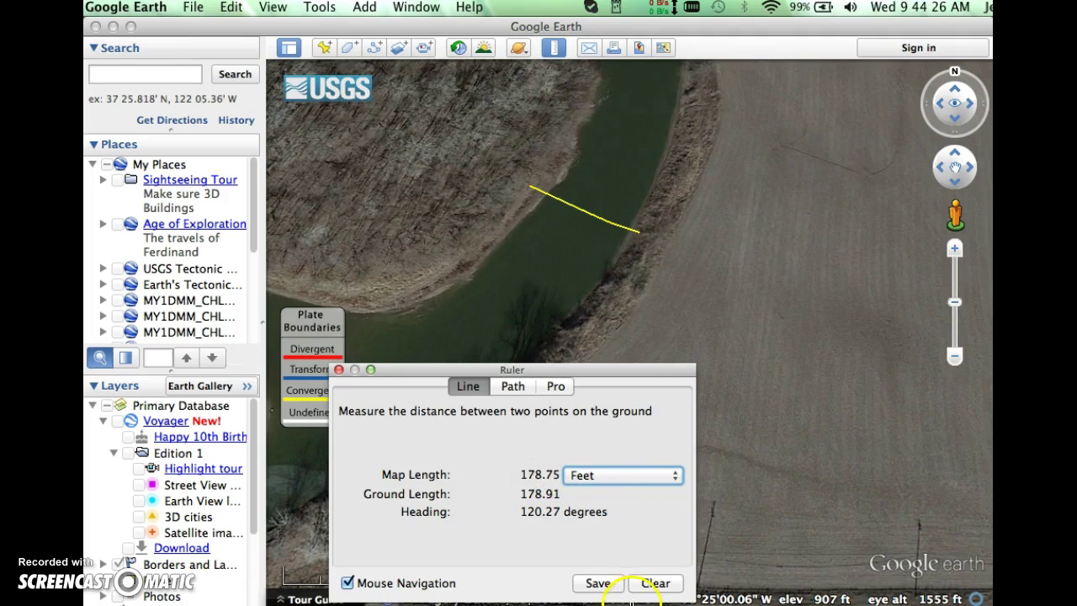
# Step: Clear the measurement, set the units back to Miles, and close the Ruler
pyautogui.click(652, 583)
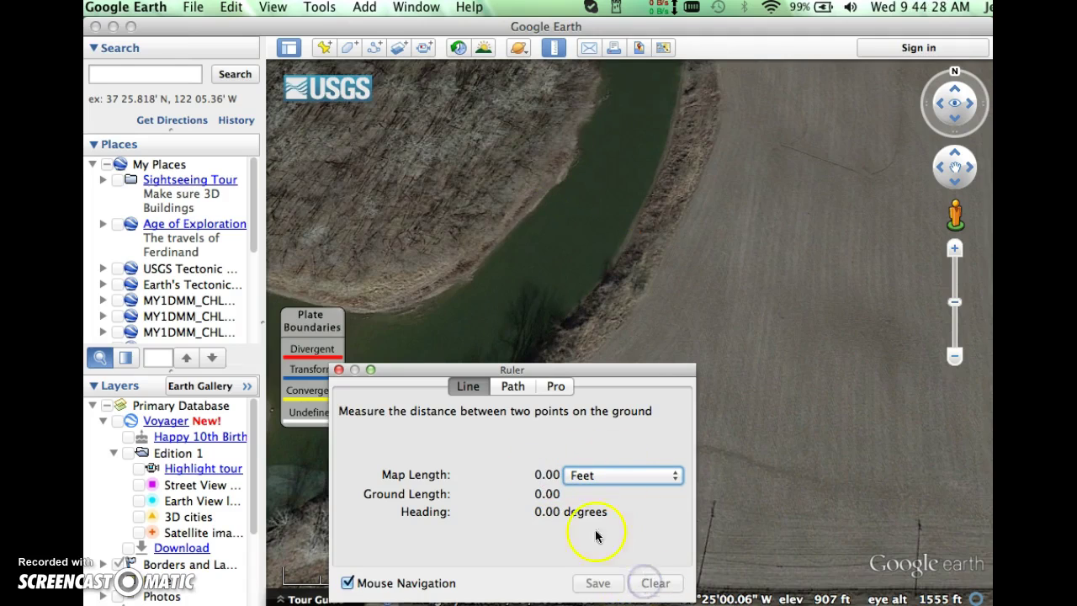
pyautogui.click(611, 478)
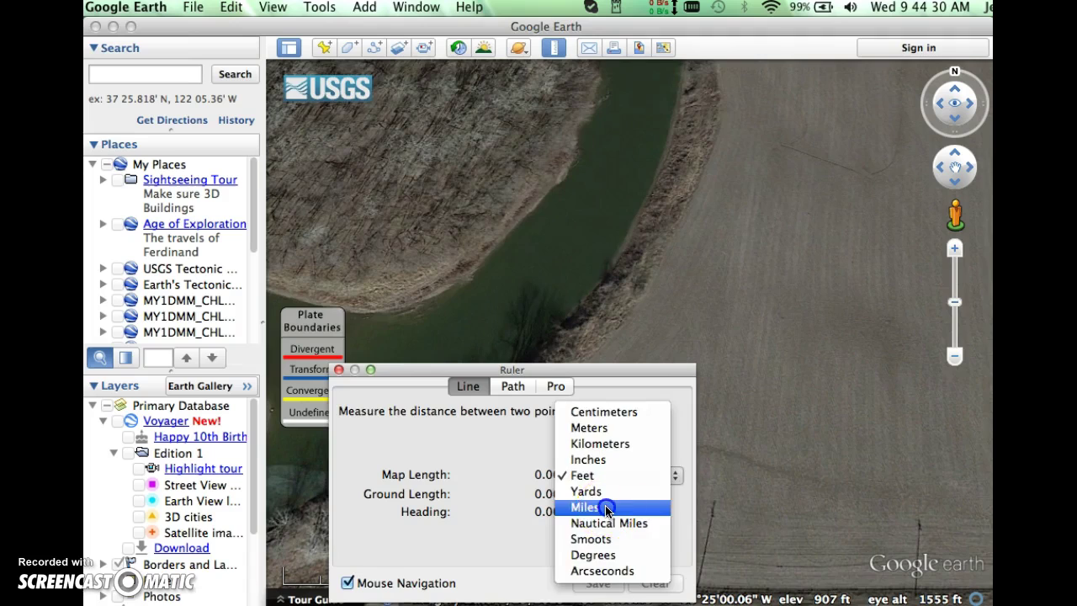
pyautogui.click(606, 508)
pyautogui.click(338, 369)
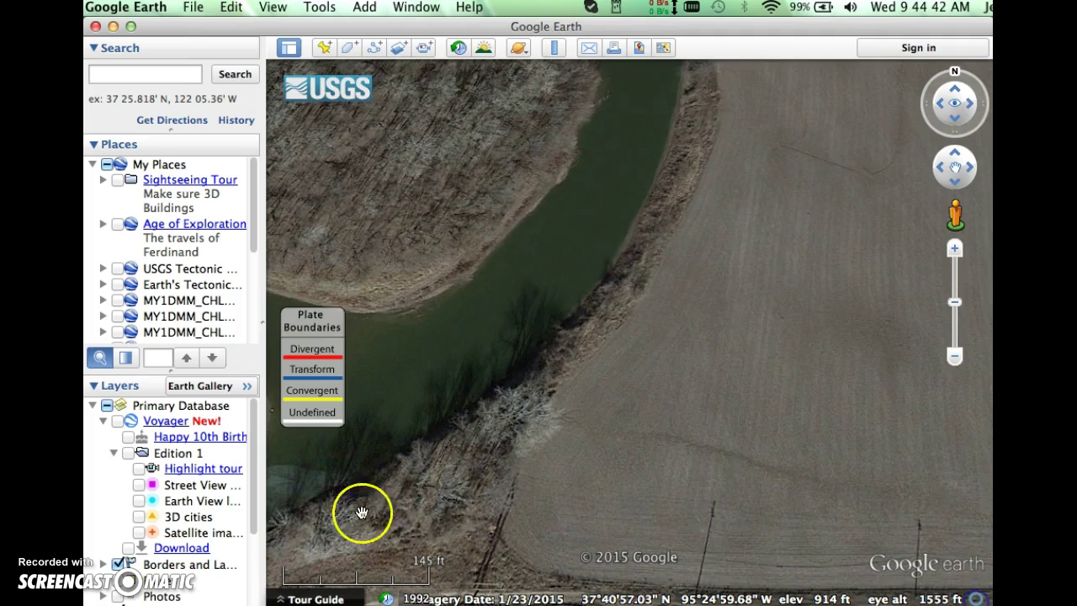
pyautogui.click(198, 7)
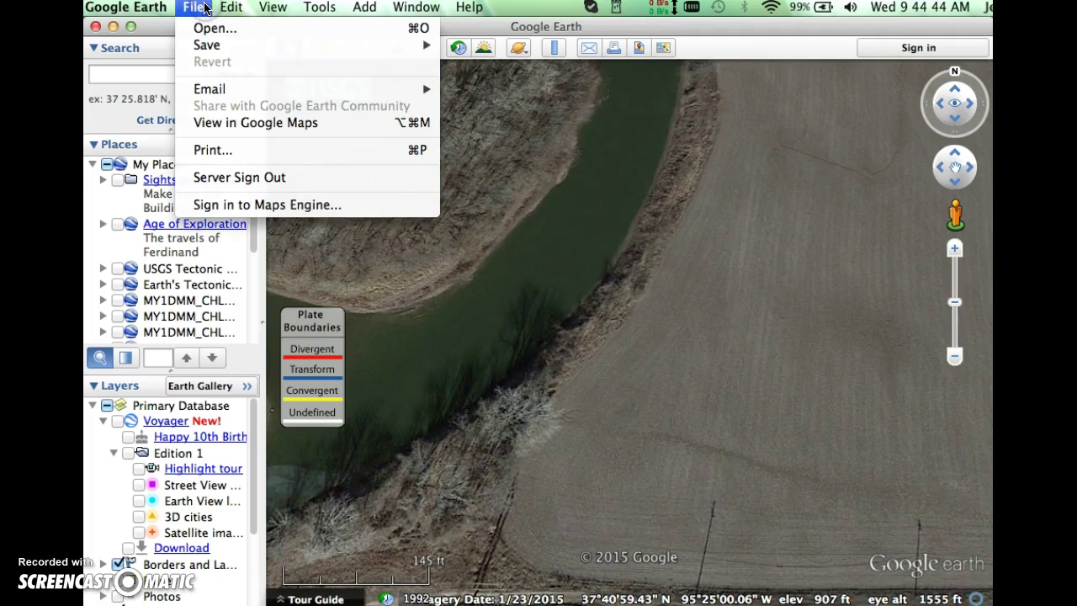
pyautogui.click(151, 57)
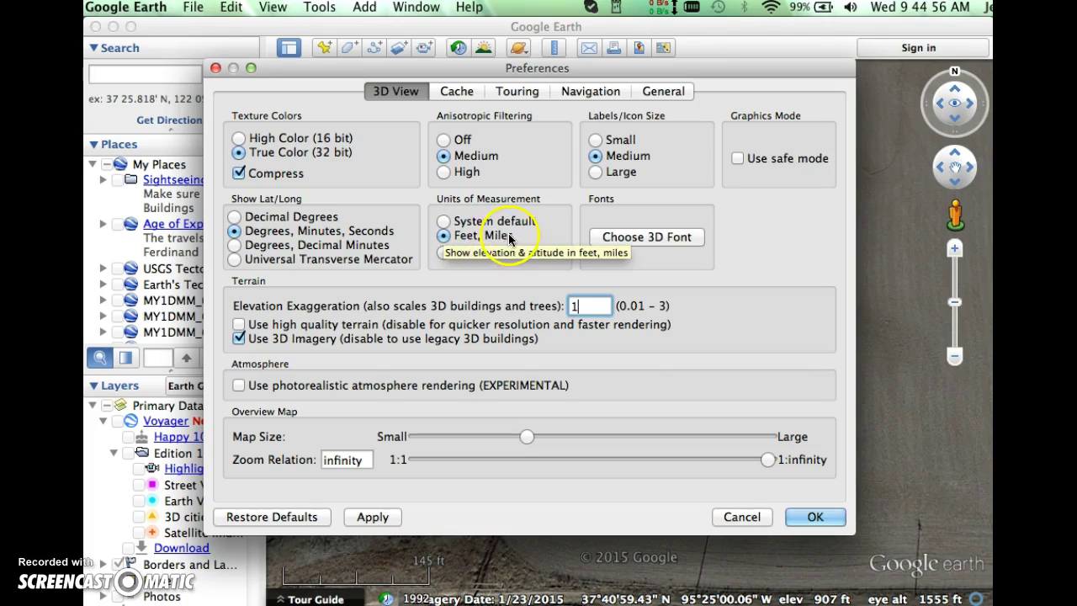
pyautogui.click(443, 252)
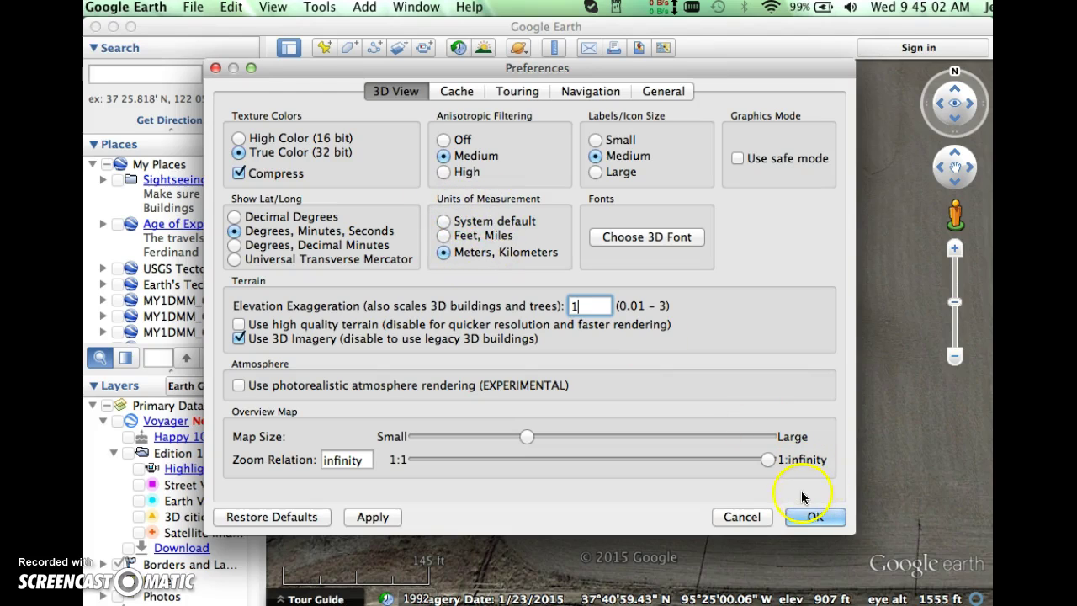
pyautogui.click(813, 519)
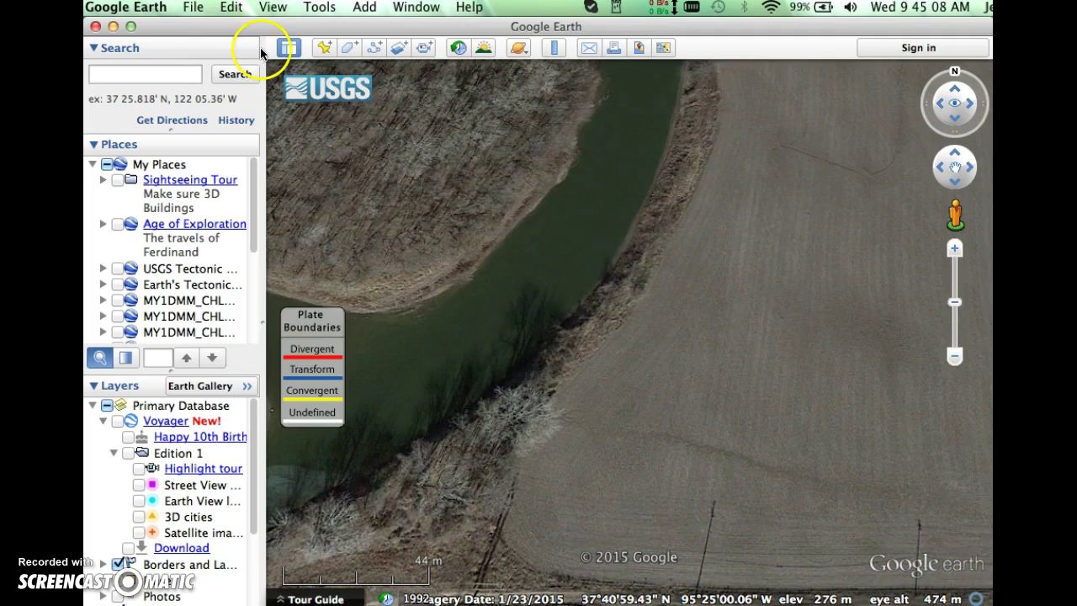
pyautogui.click(143, 8)
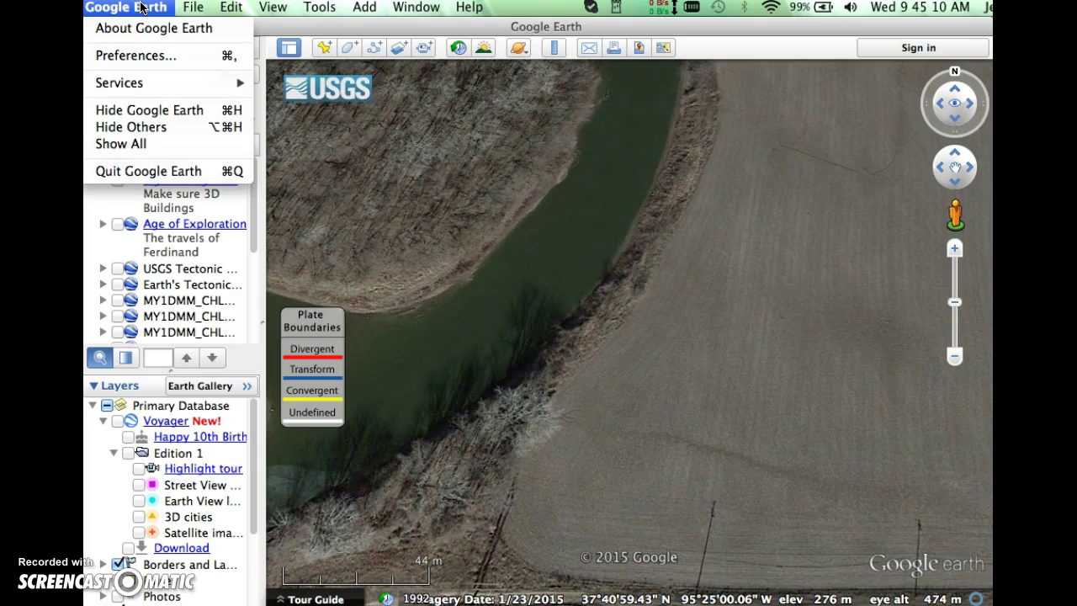
pyautogui.click(127, 55)
pyautogui.click(464, 236)
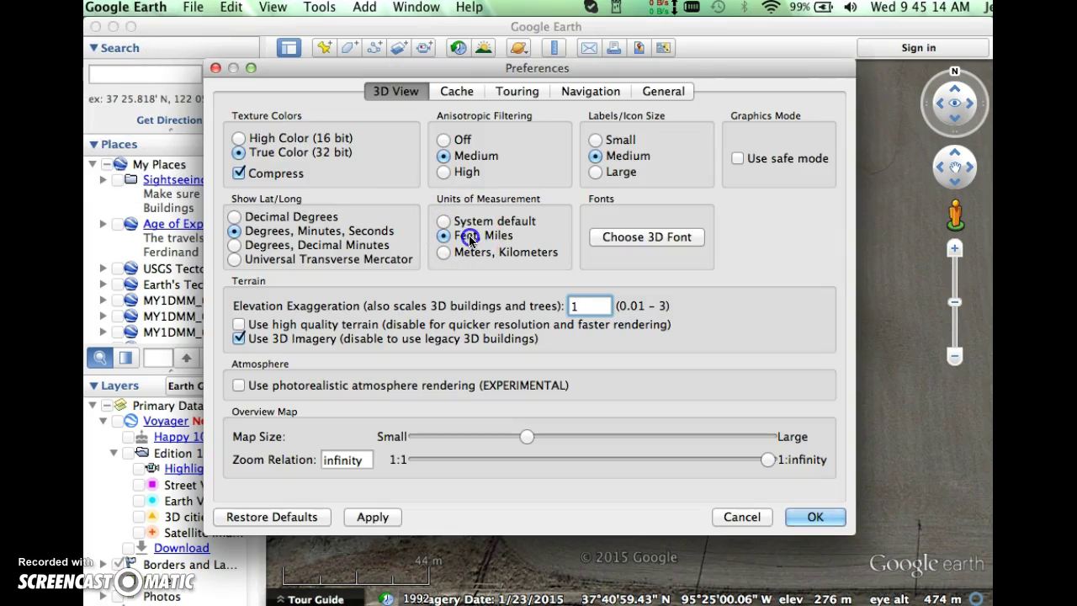
pyautogui.click(814, 517)
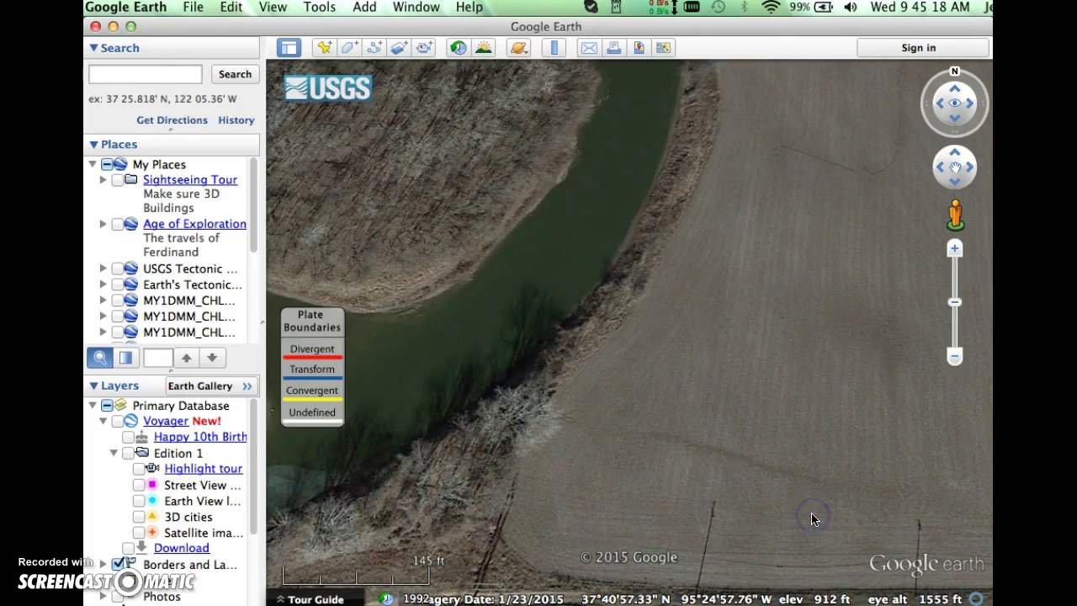
pyautogui.click(829, 494)
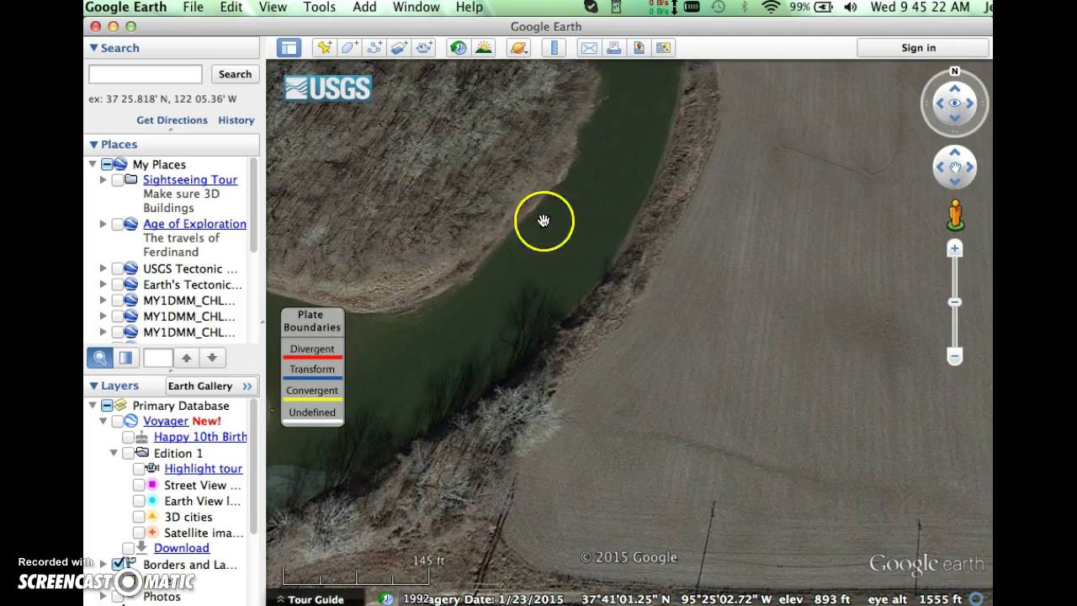
# Step: Zoom closer on the river and begin a new Miles line measurement at the river bank
pyautogui.click(955, 249)
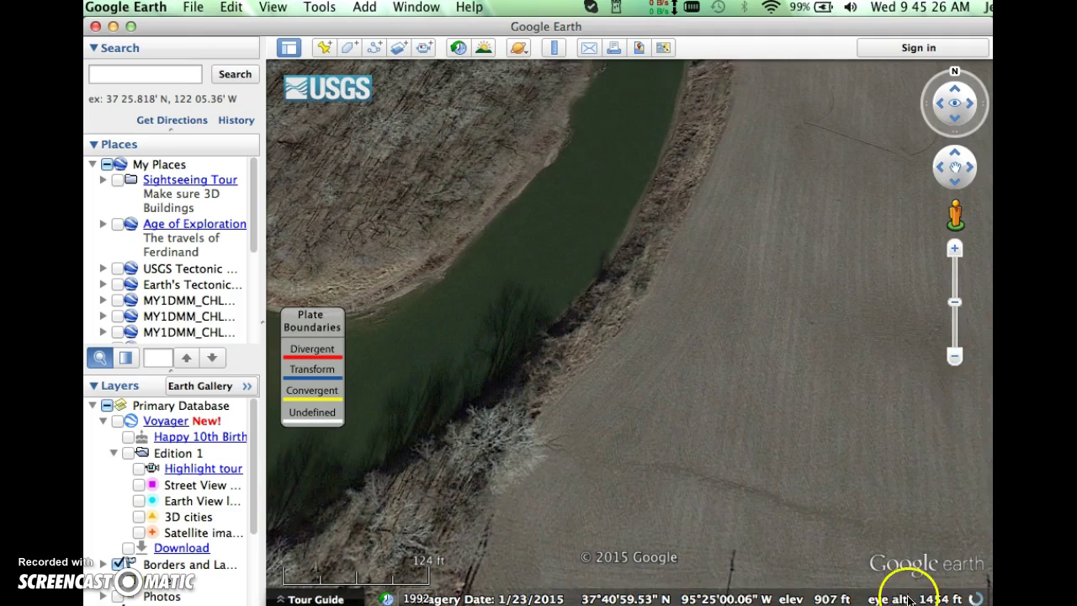
pyautogui.click(554, 48)
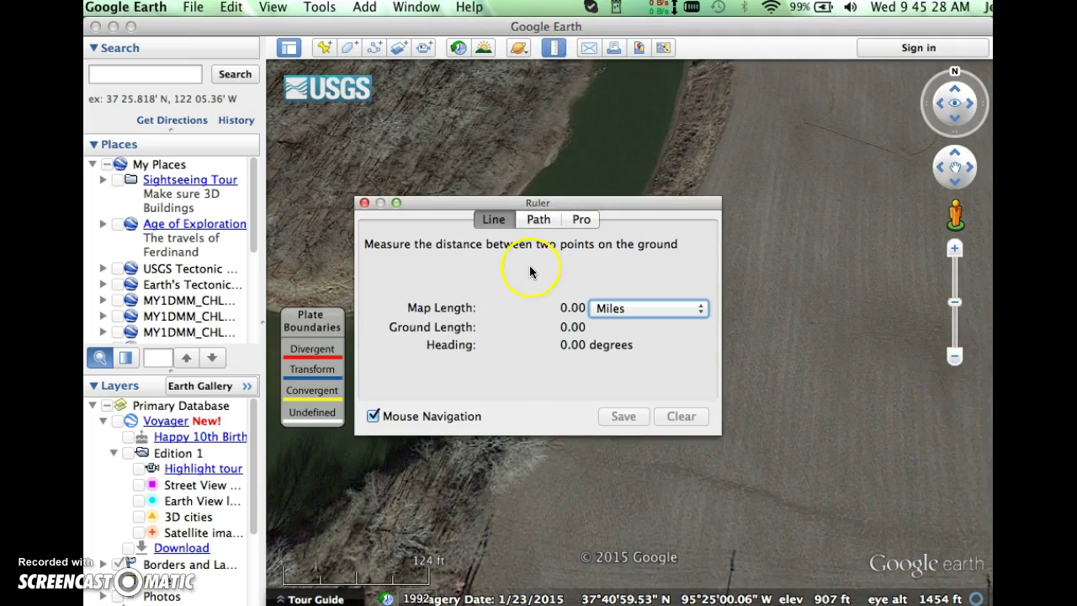
pyautogui.moveTo(428, 207); pyautogui.dragTo(162, 355)
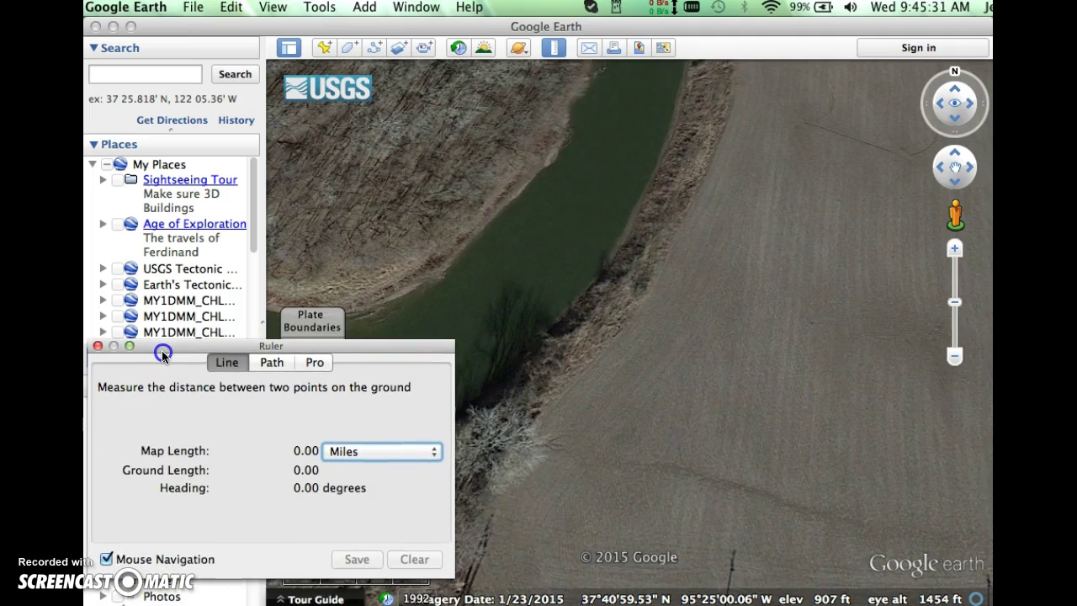
pyautogui.click(512, 193)
pyautogui.moveTo(512, 192); pyautogui.dragTo(601, 238)
pyautogui.click(573, 196)
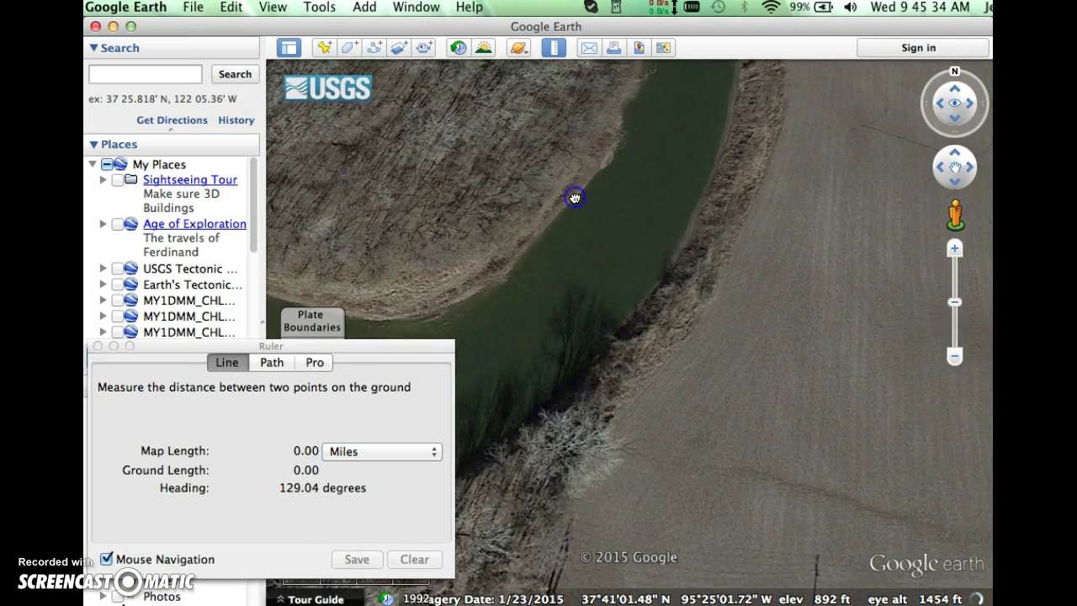